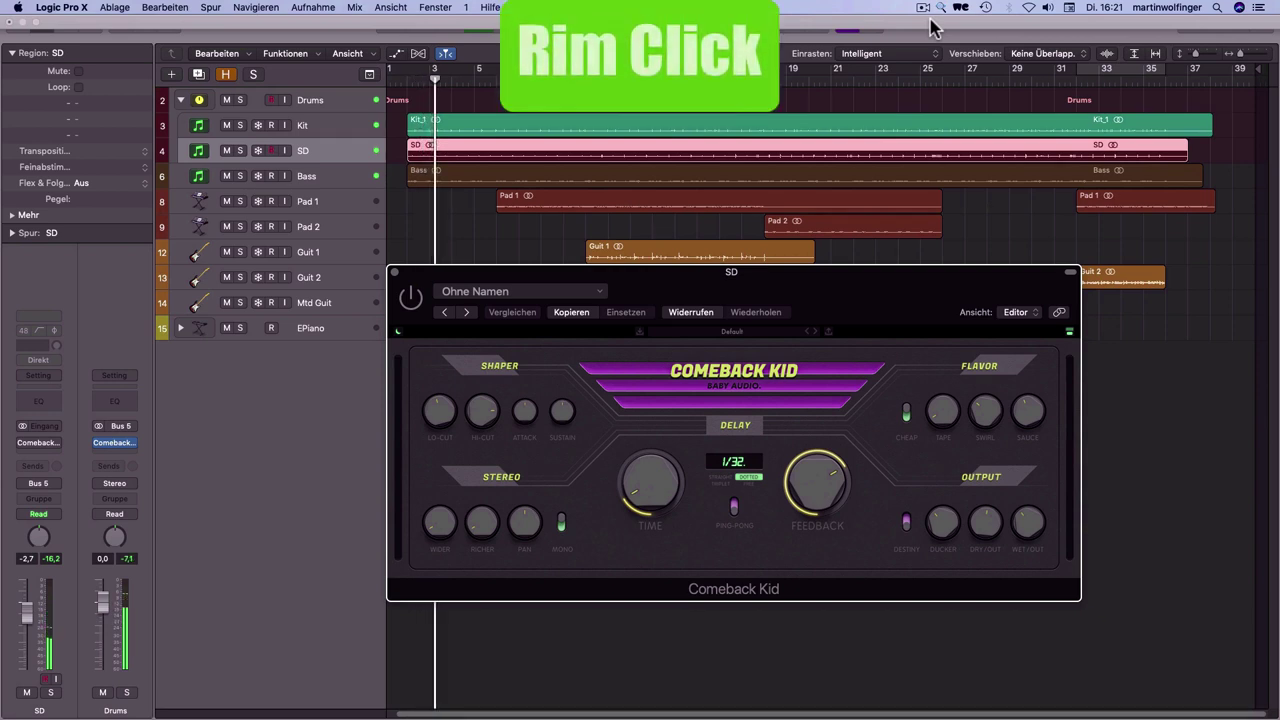
Switch on Comeback Kid on the SD track, raise its lo-cut and set a 1/16 dotted delay with ping-pong enabled
left_click(410, 297)
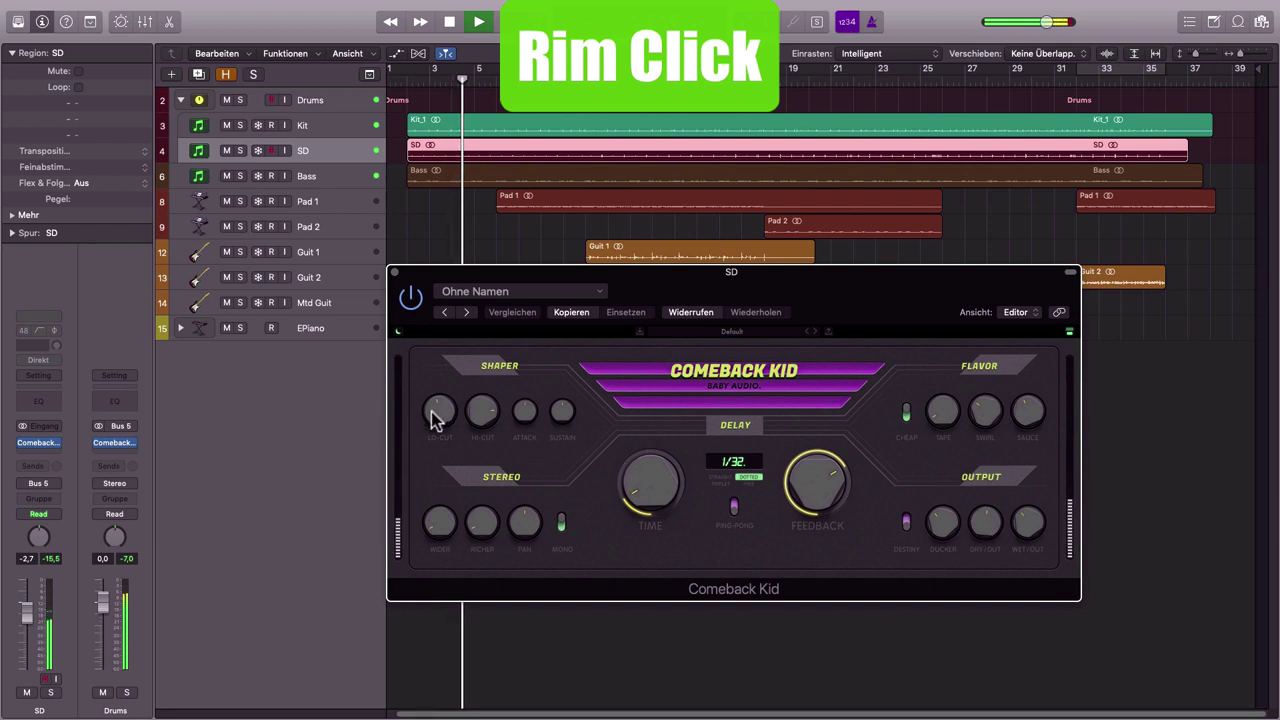
left_click_drag(434, 414, 433, 395)
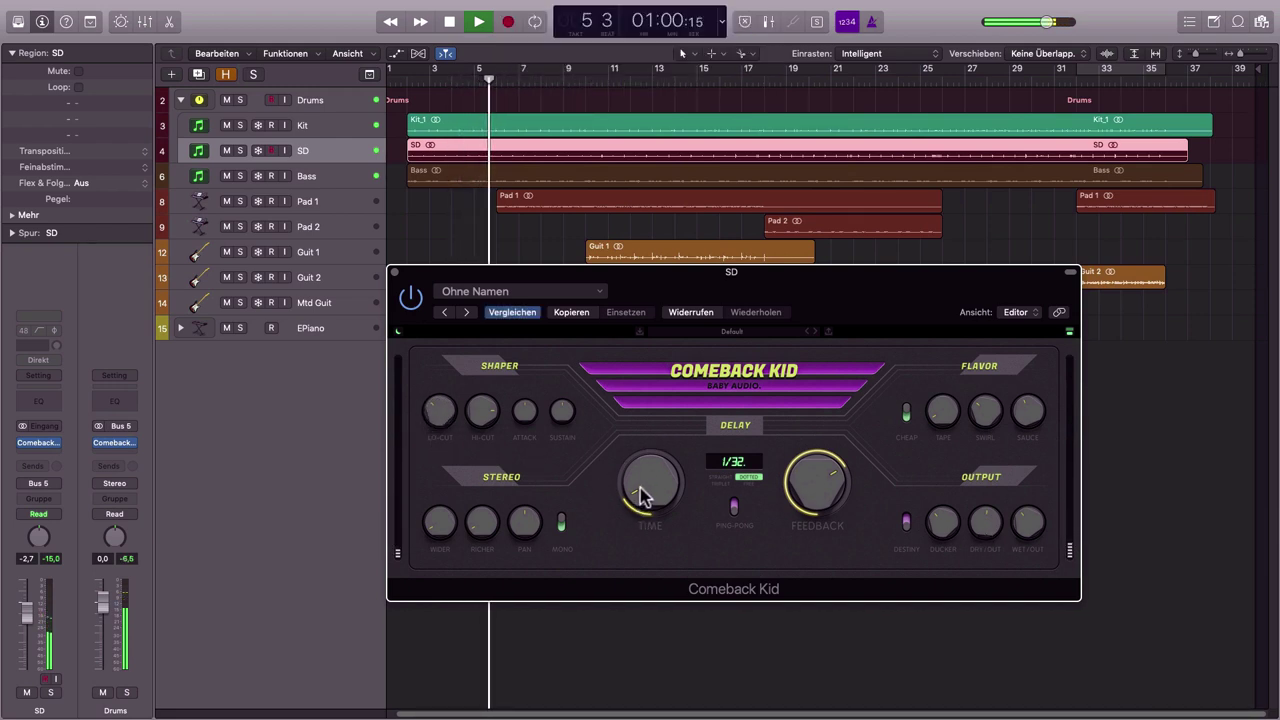
left_click_drag(648, 488, 645, 472)
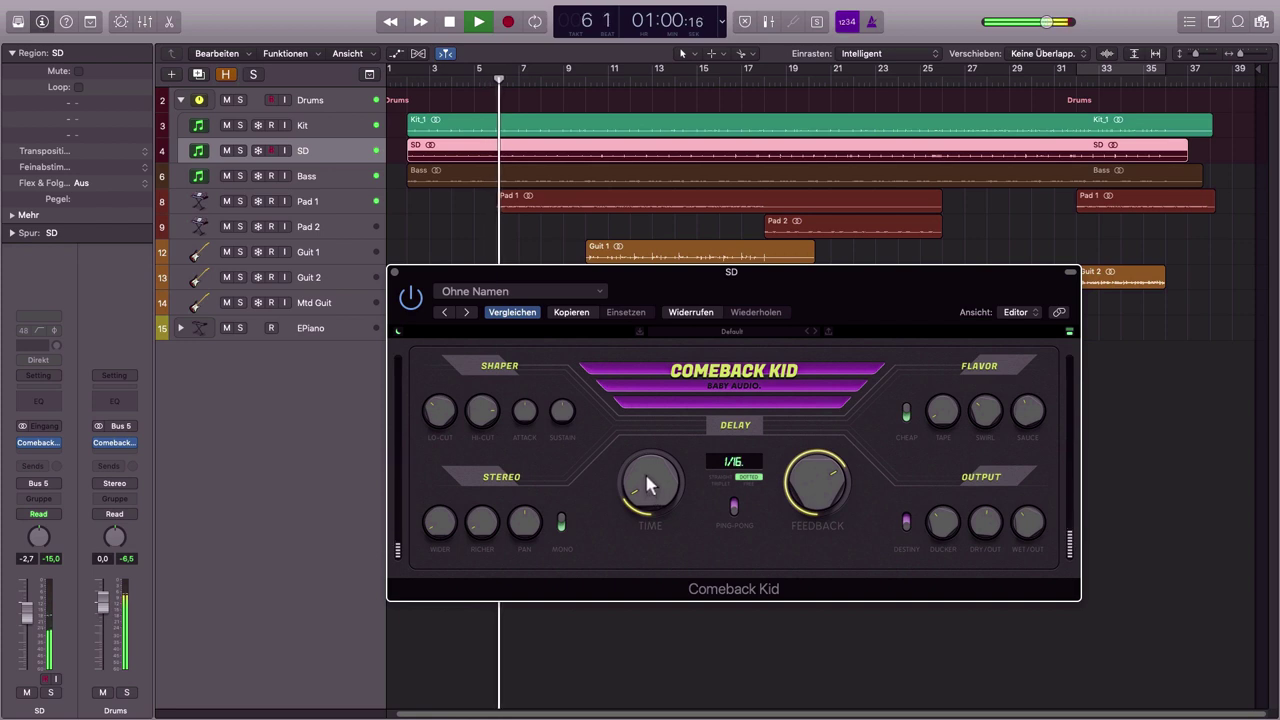
left_click(734, 508)
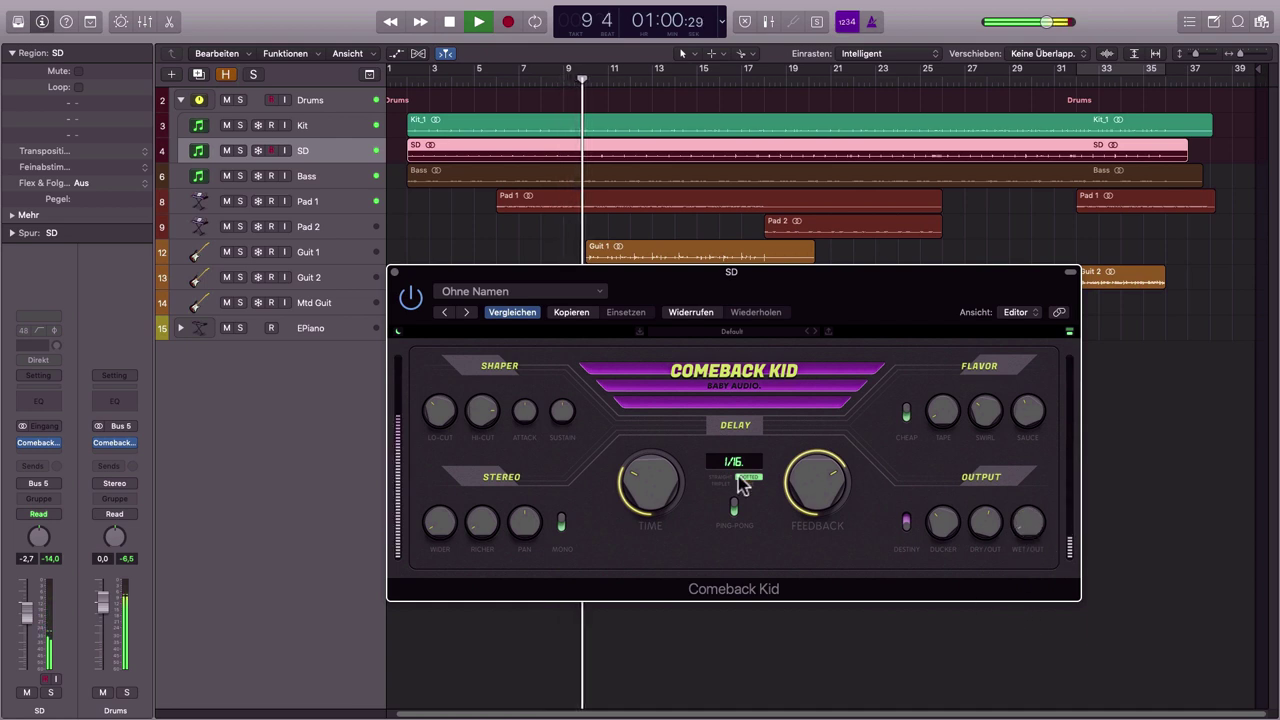
left_click(396, 273)
Inspect the Comeback Kid settings on the Guit 1 track during playback
left_click(320, 252)
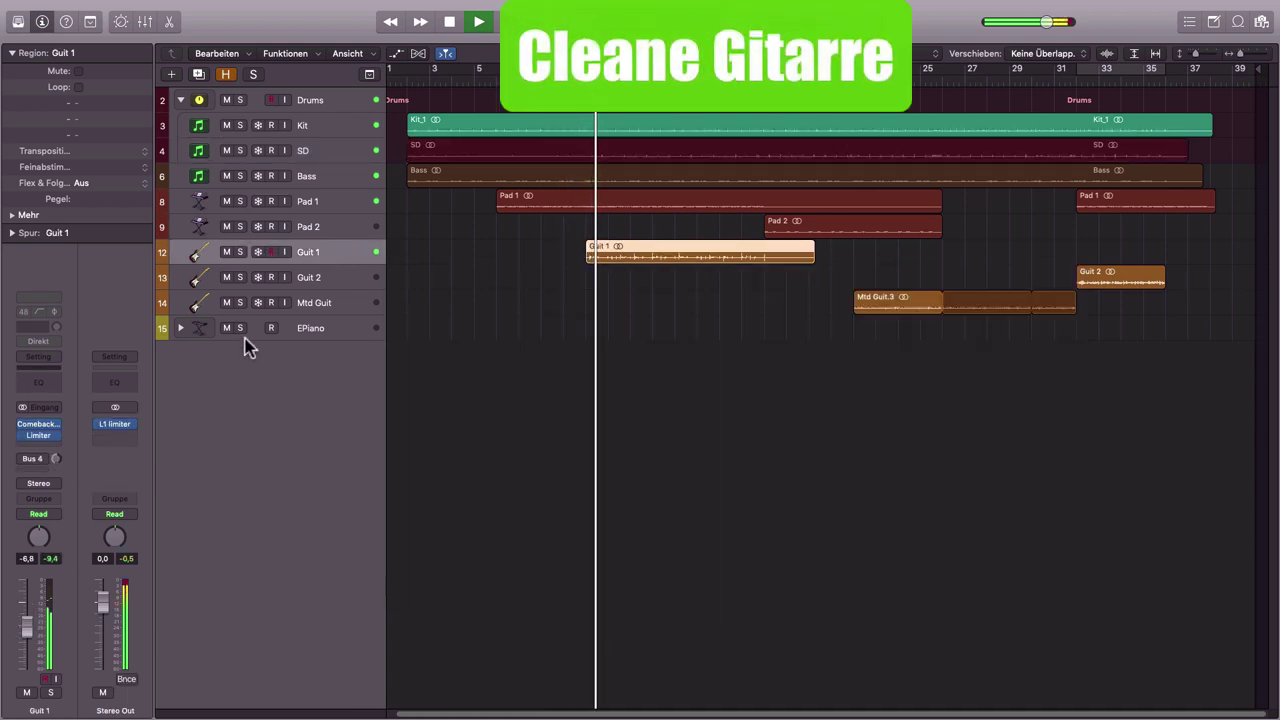
left_click(45, 430)
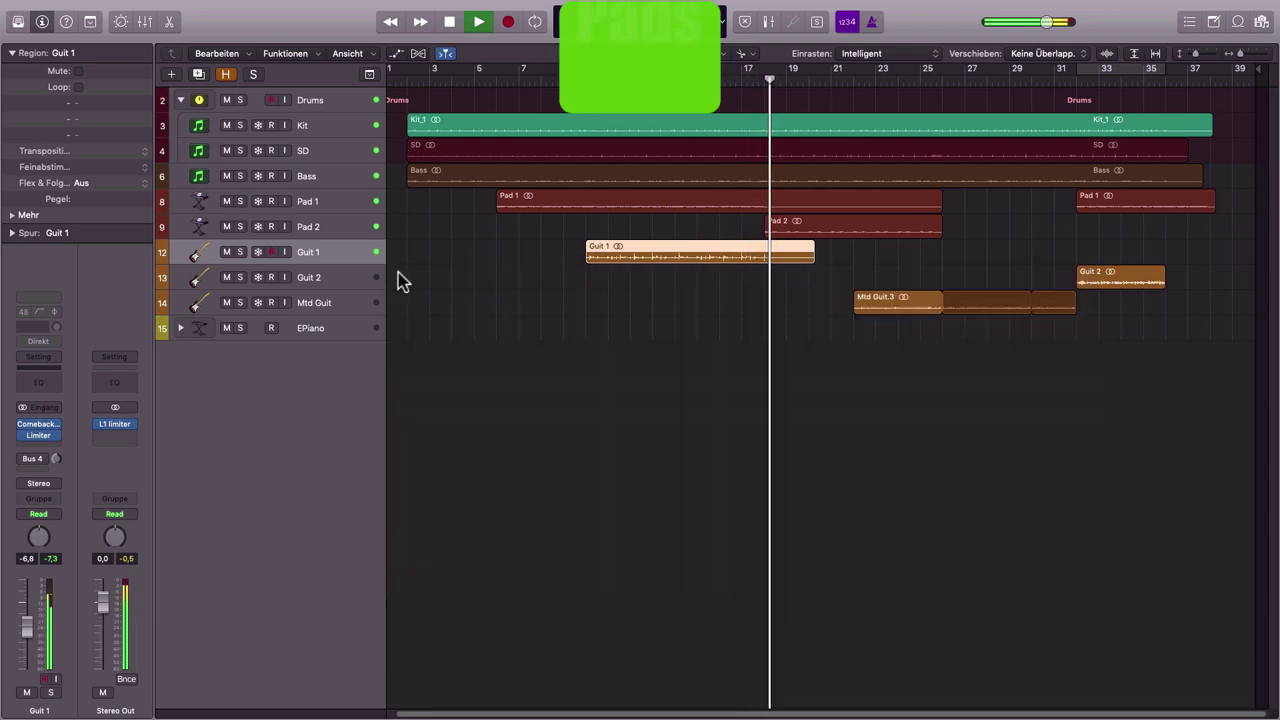
left_click(399, 274)
Adjust the wet output level of Comeback Kid on the Pad 2 track
left_click(340, 230)
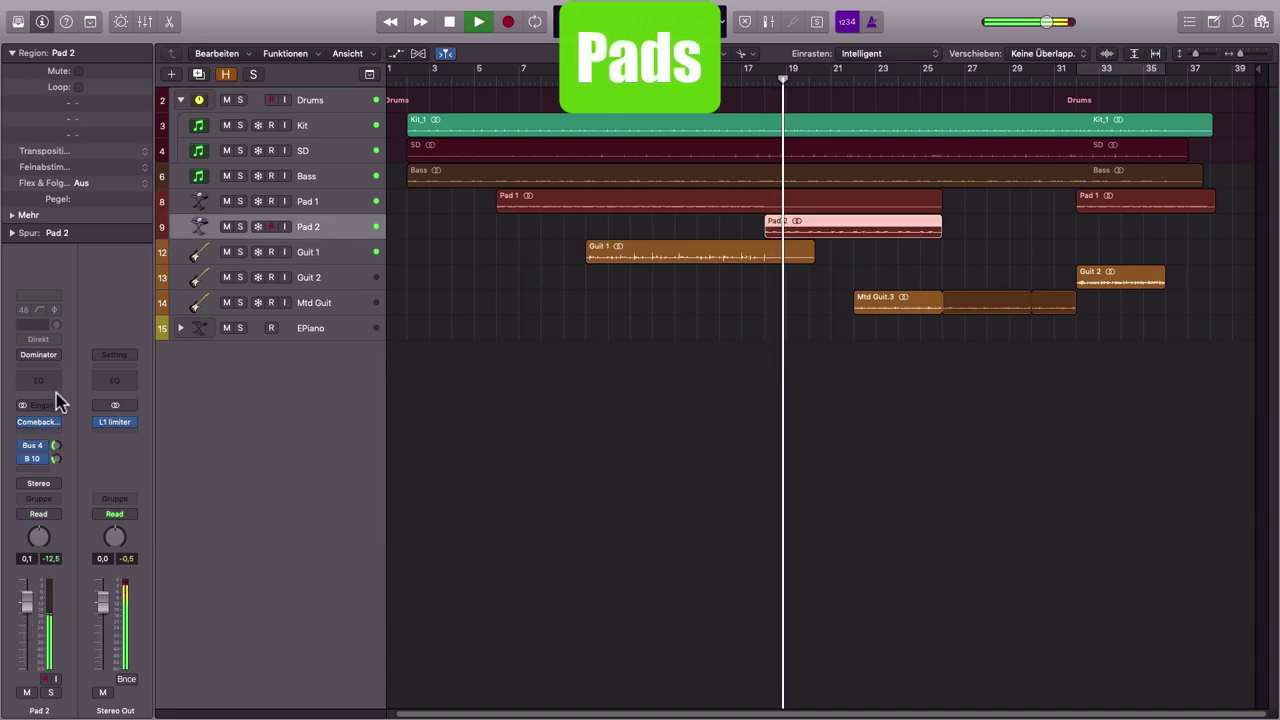
left_click(41, 423)
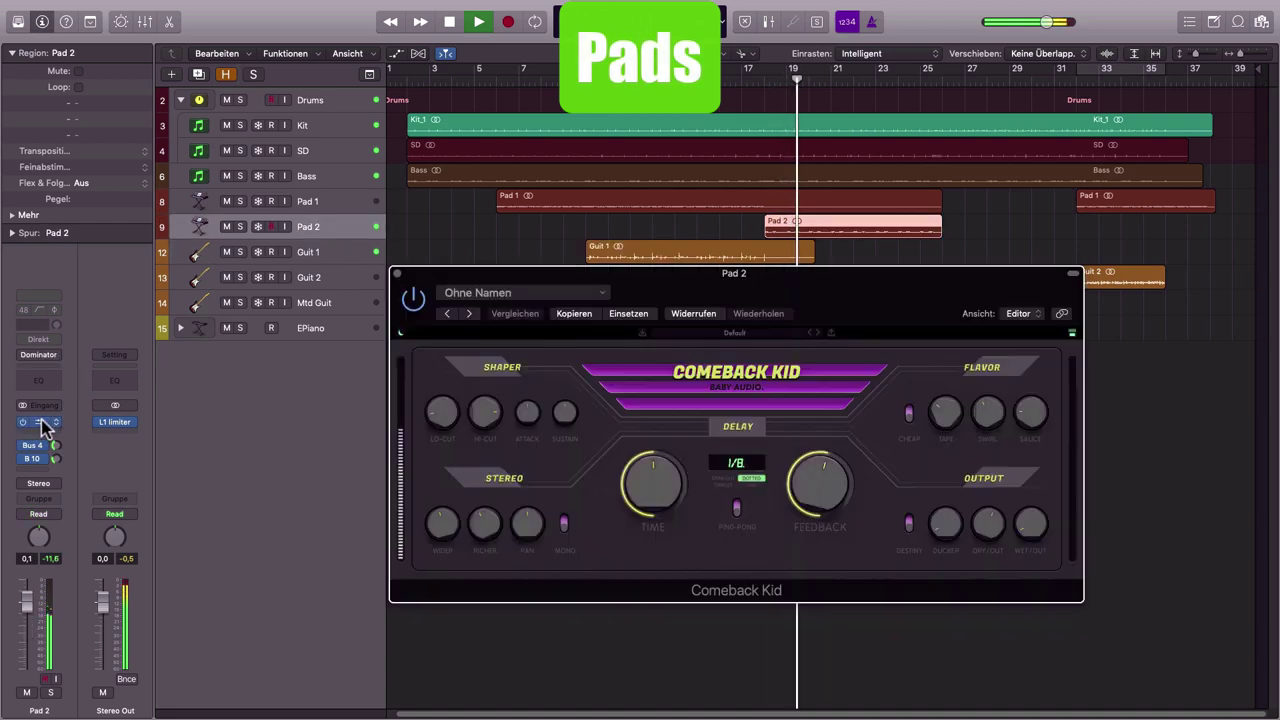
left_click_drag(1027, 523, 1023, 518)
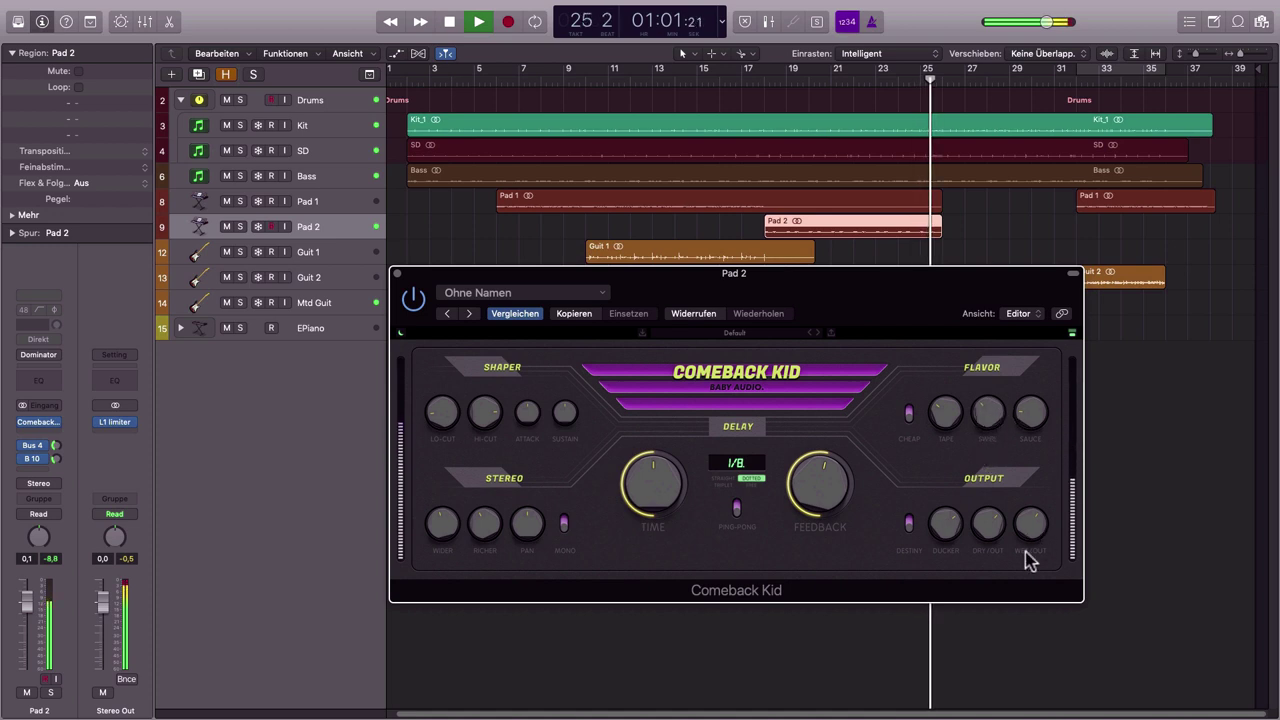
left_click(397, 273)
Inspect the Comeback Kid delay on the Drums bus that the Kit track feeds
left_click(316, 128)
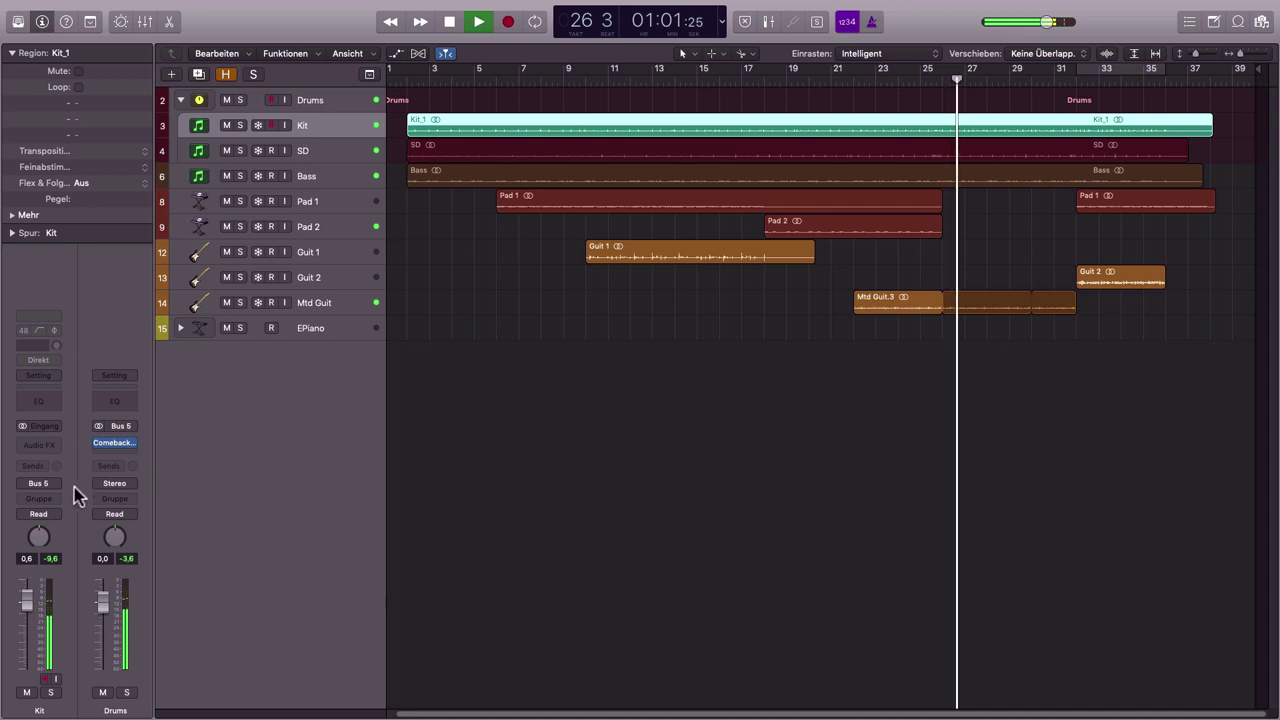
left_click(115, 443)
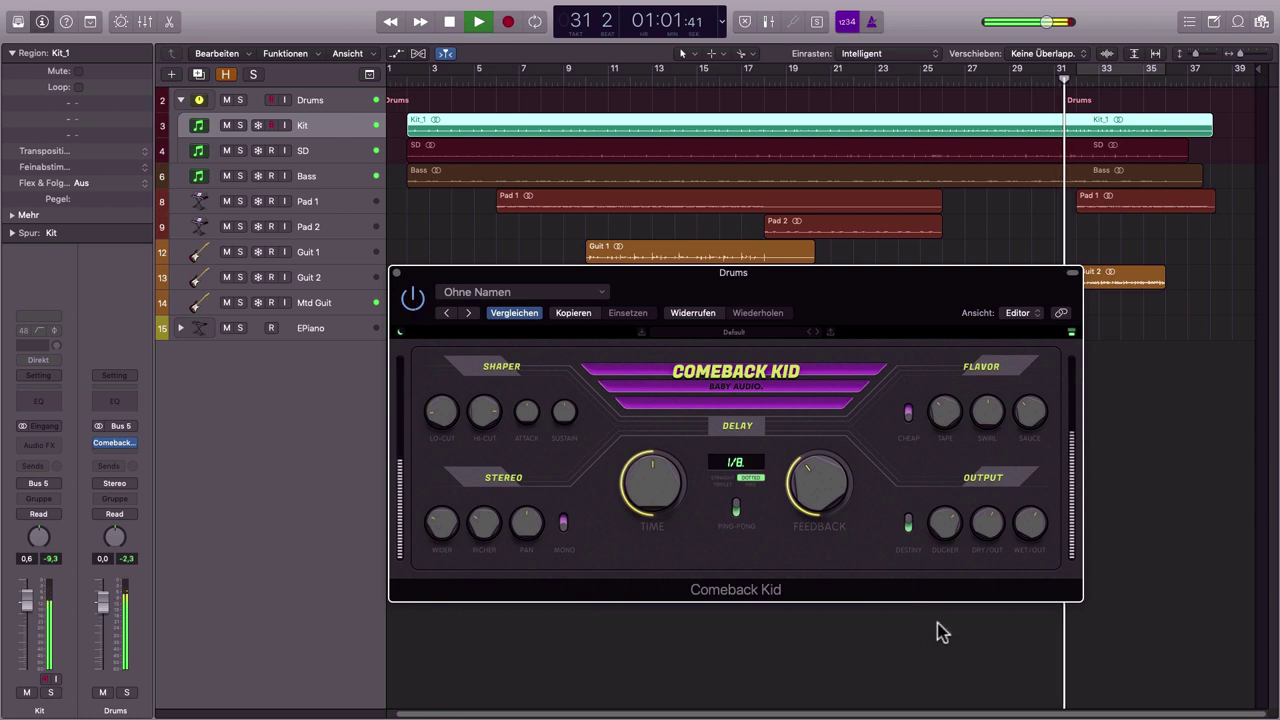
left_click(396, 272)
Adjust the Richer amount of Comeback Kid on the Guit 2 track
left_click(338, 284)
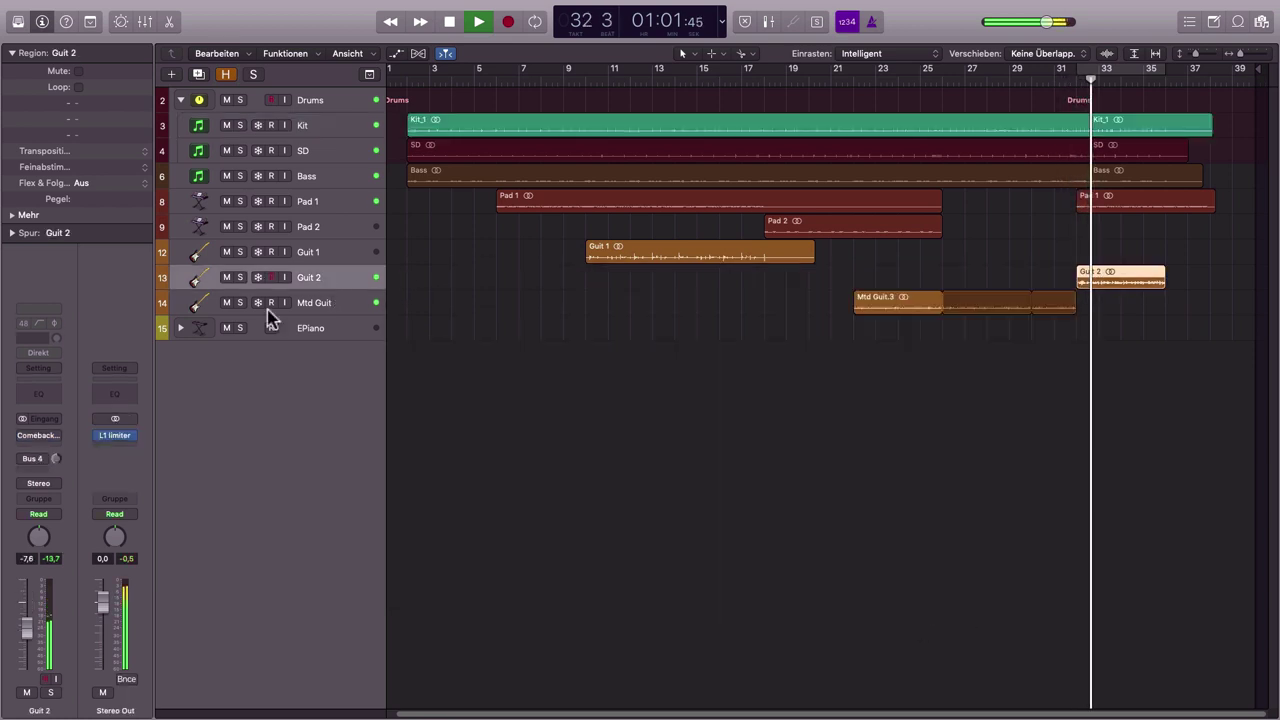
left_click(40, 436)
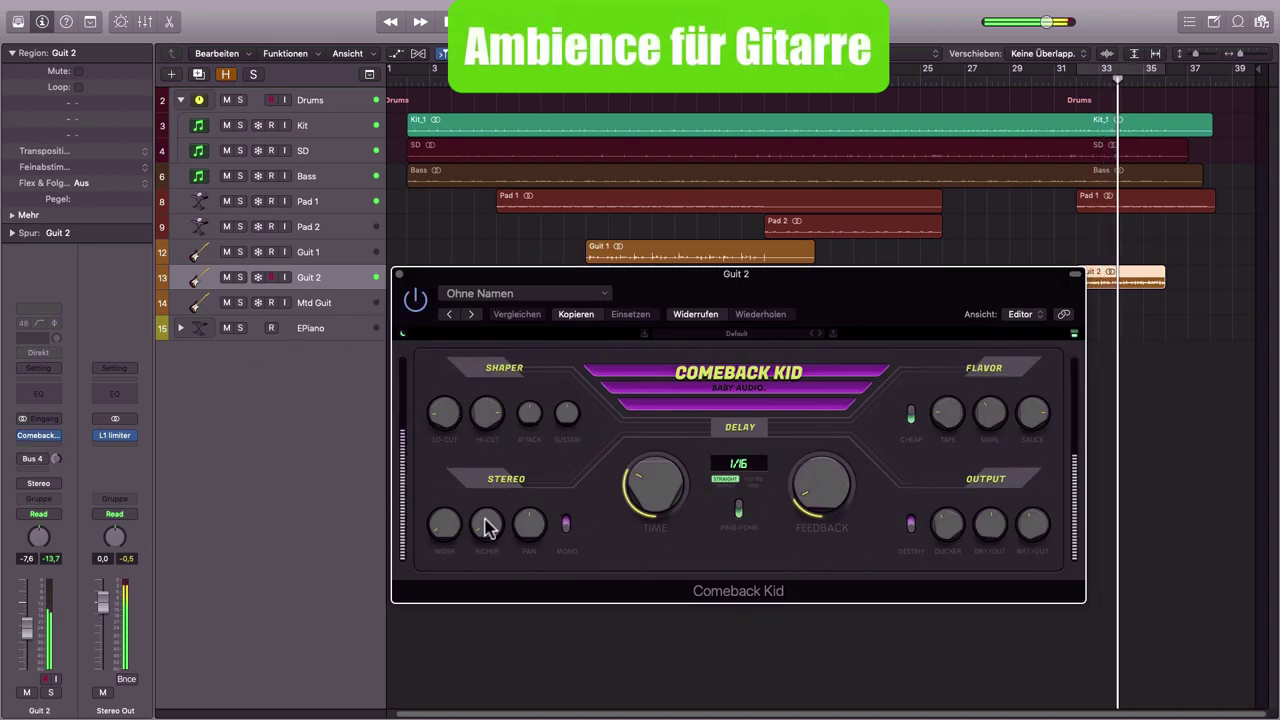
left_click_drag(486, 523, 480, 523)
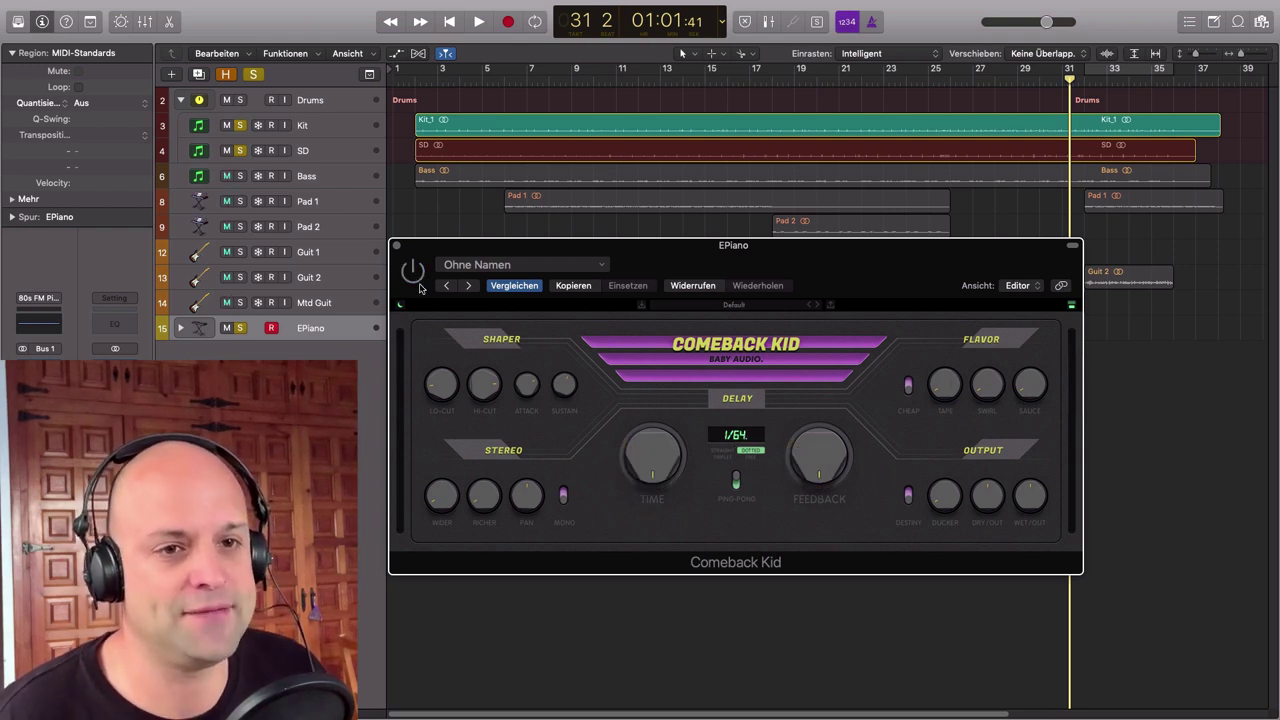
Move the EPiano track's Comeback Kid window higher over the arrangement and try out its Sauce control
left_click(318, 336)
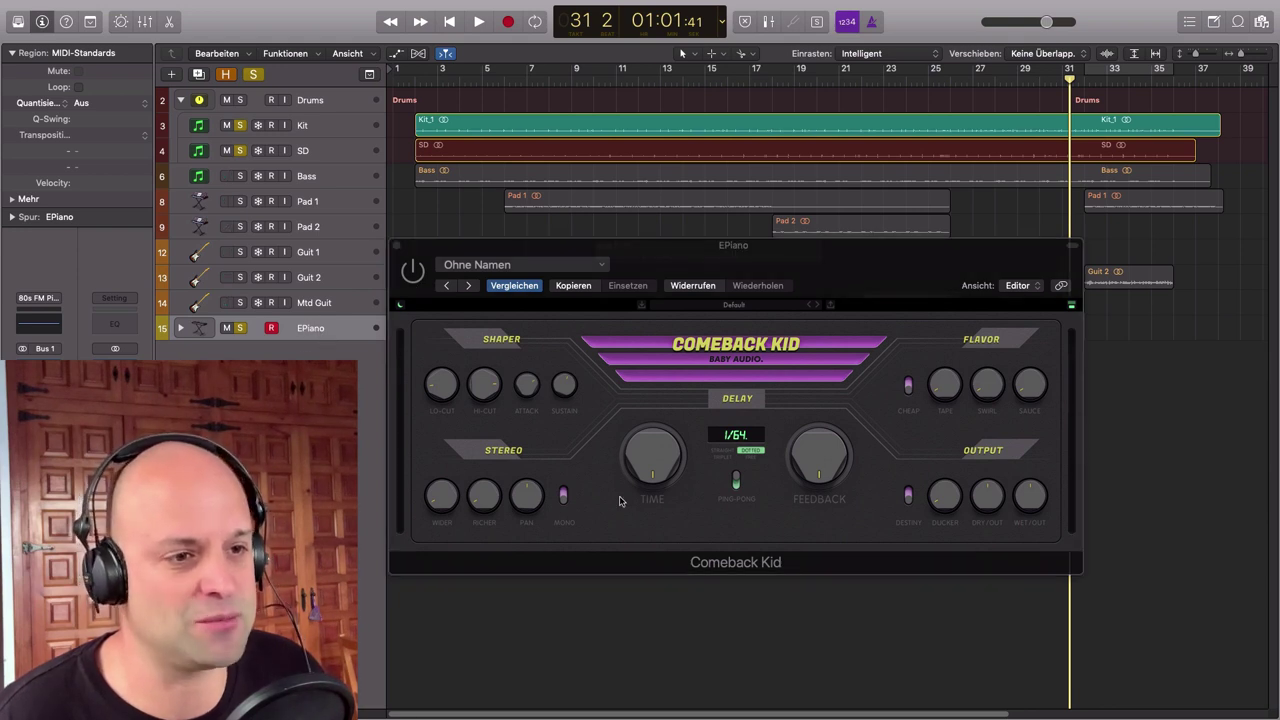
left_click(440, 522)
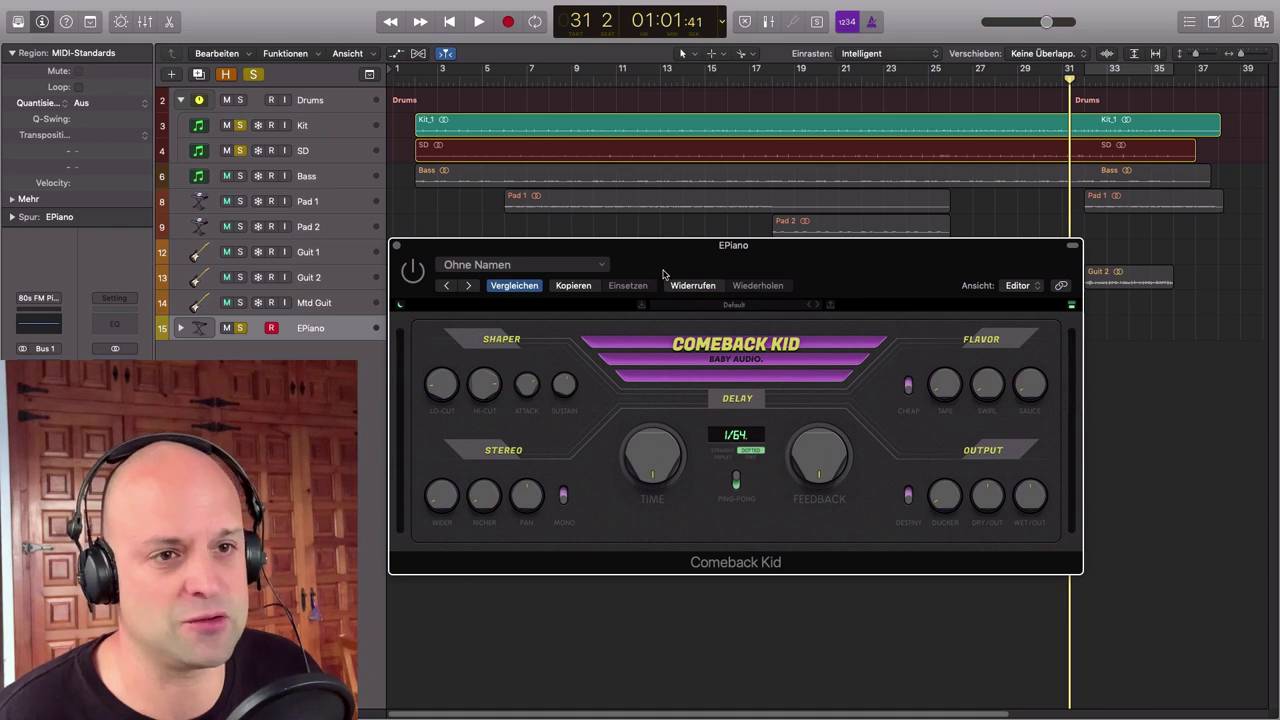
left_click_drag(662, 273, 689, 234)
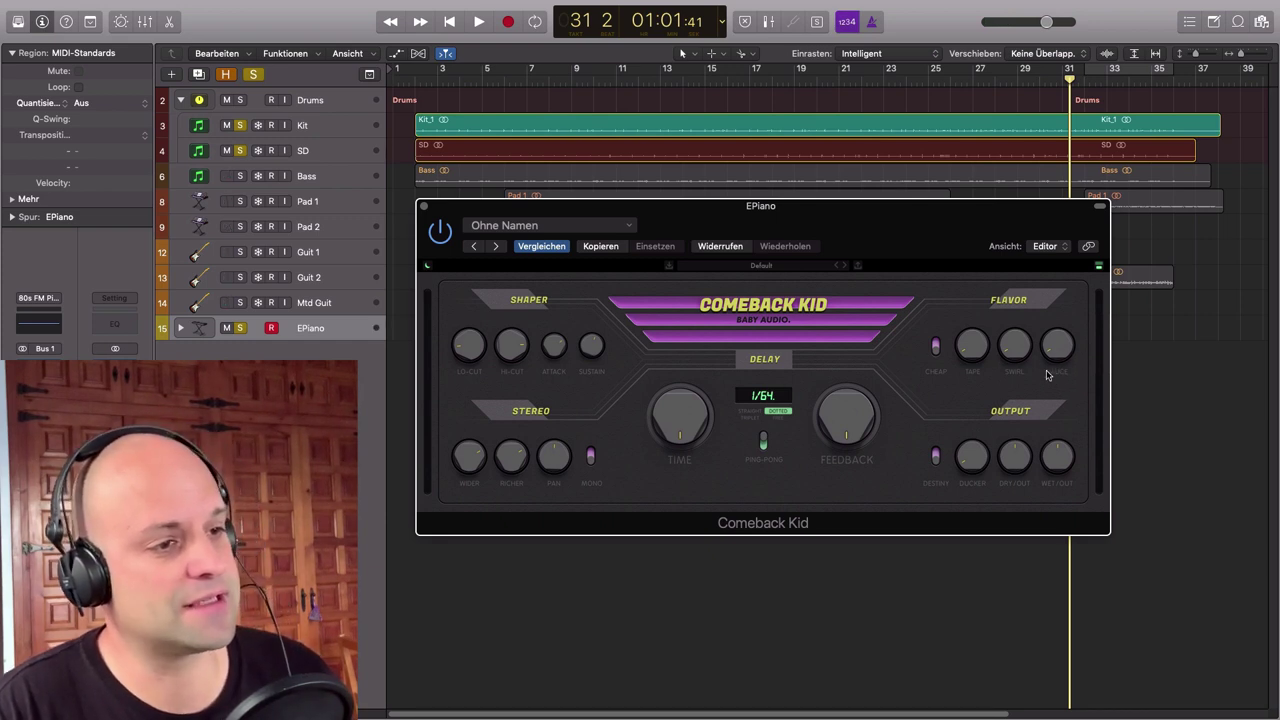
mouse_move(1047, 338)
left_mouse_down()
mouse_move(1043, 358)
mouse_move(1052, 353)
left_mouse_up()
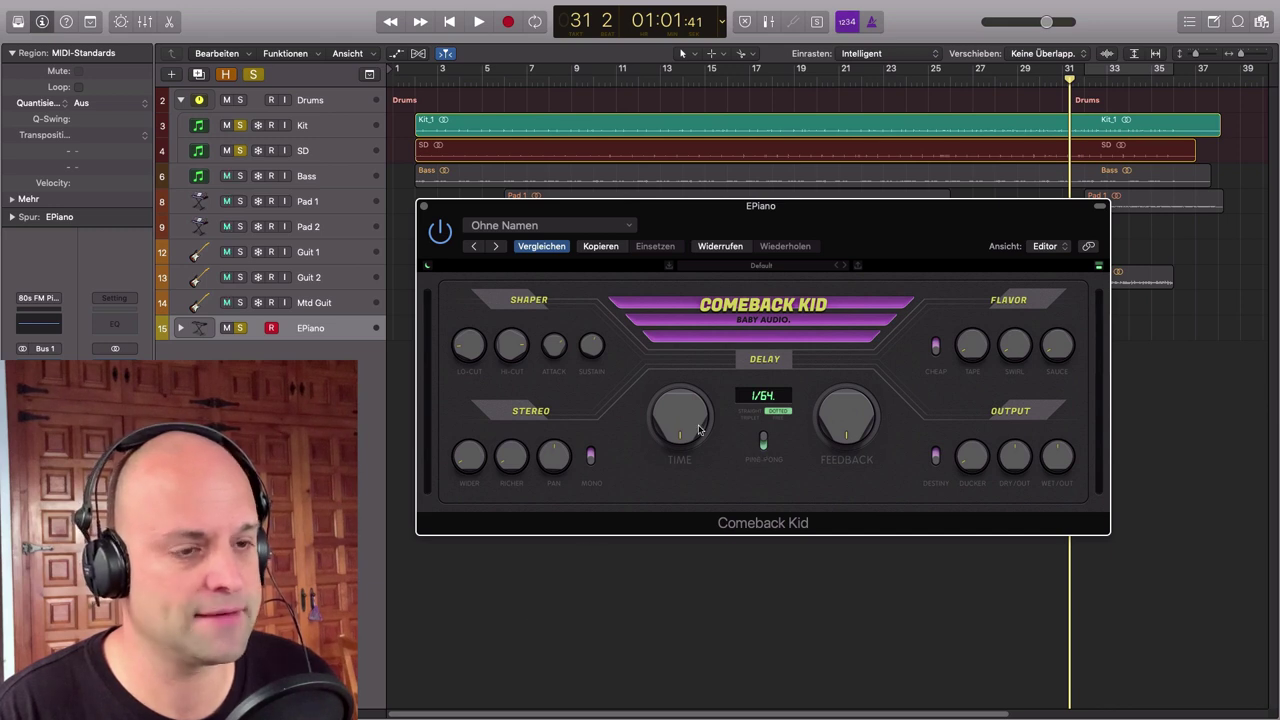
Raise the EPiano delay's feedback to a medium amount and set the delay time to 1/16 dotted
left_click_drag(843, 437, 843, 426)
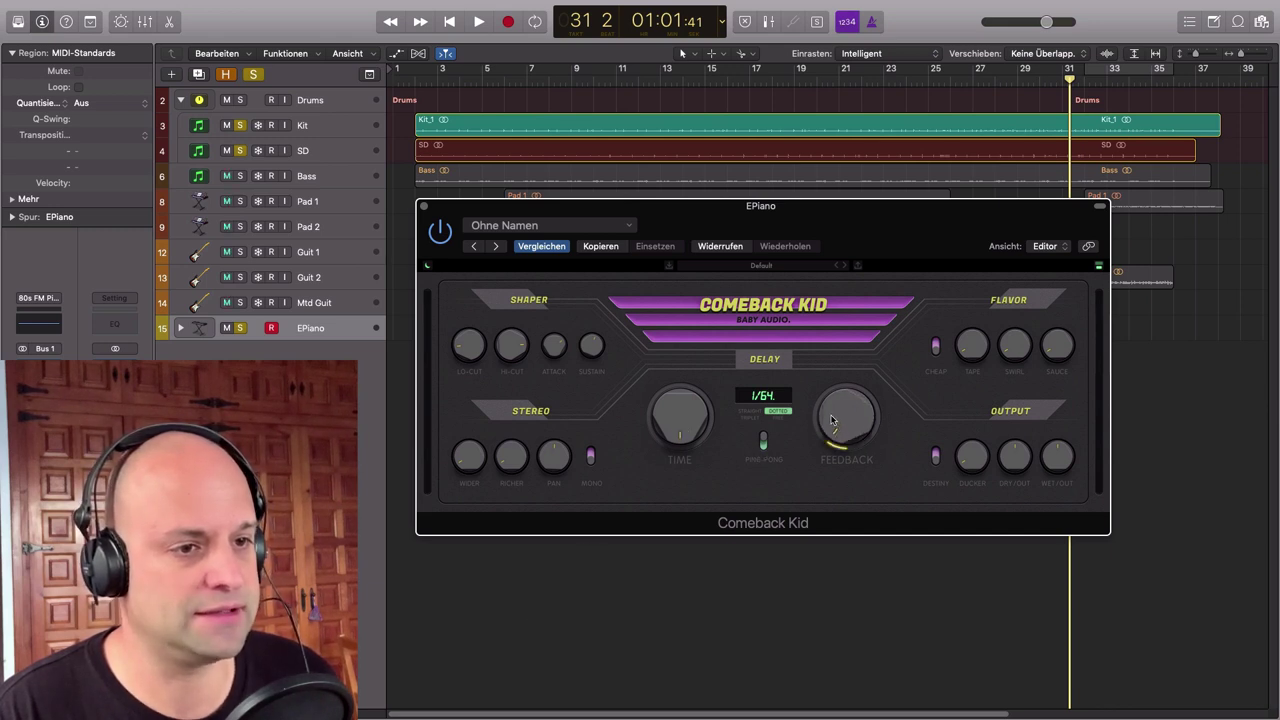
left_click_drag(668, 415, 655, 383)
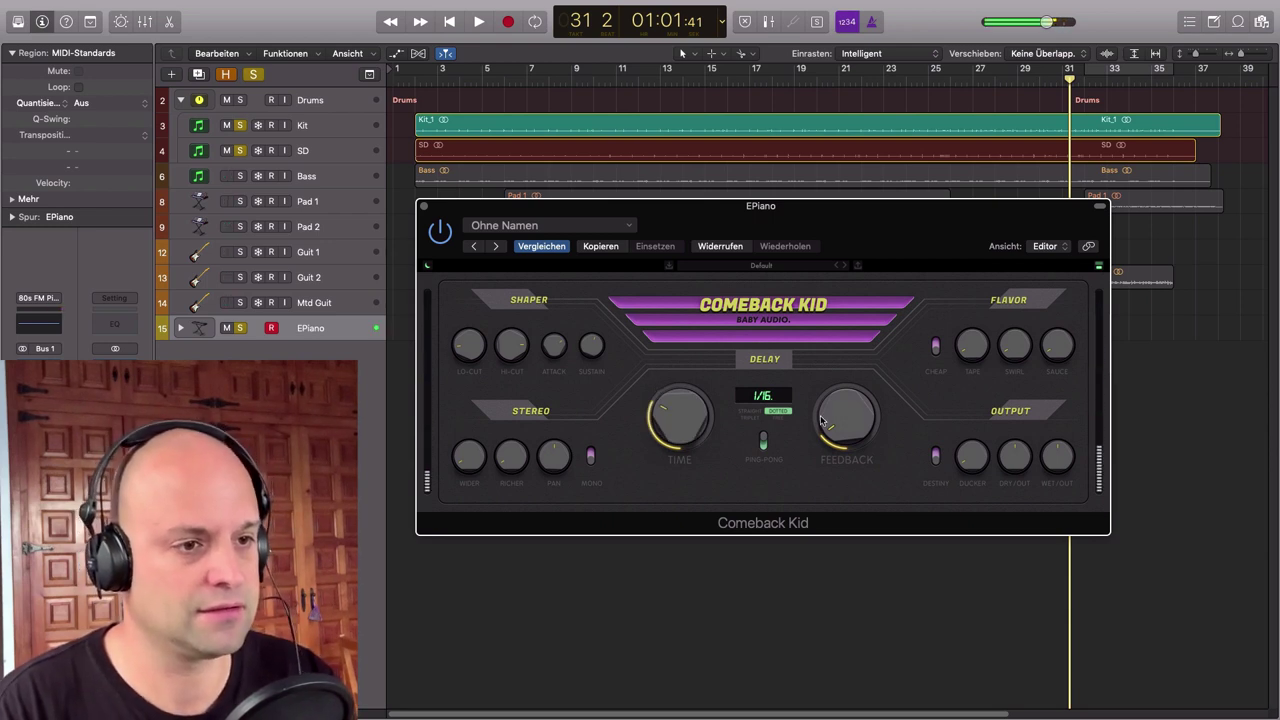
left_click_drag(830, 420, 835, 400)
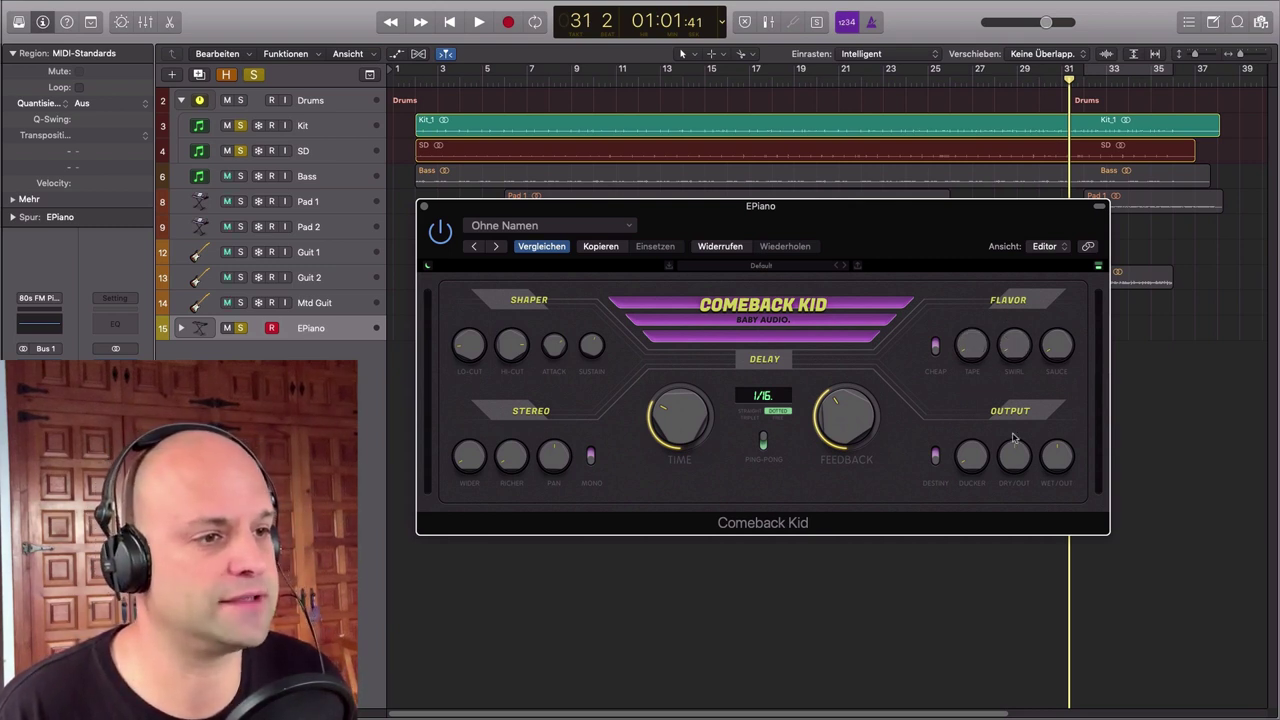
Toggle Cheap mode on and off to compare the EPiano delay's sound, leaving it off
left_click(935, 346)
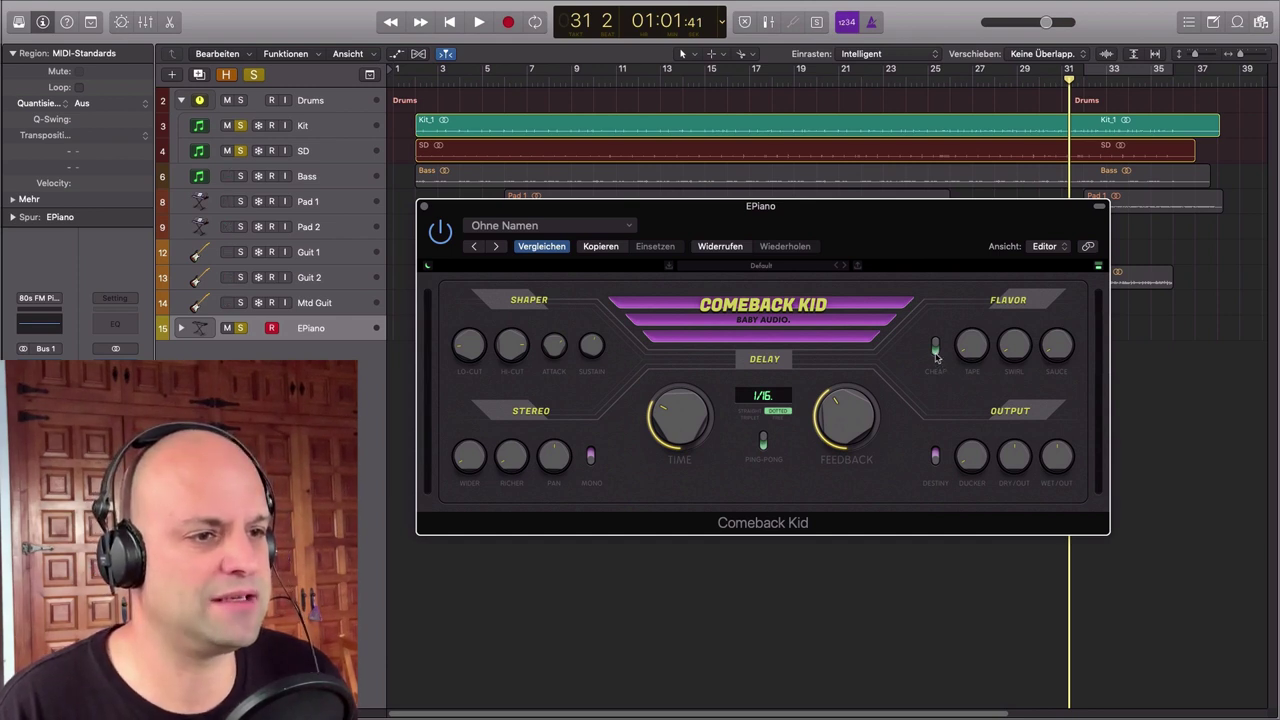
left_click(936, 356)
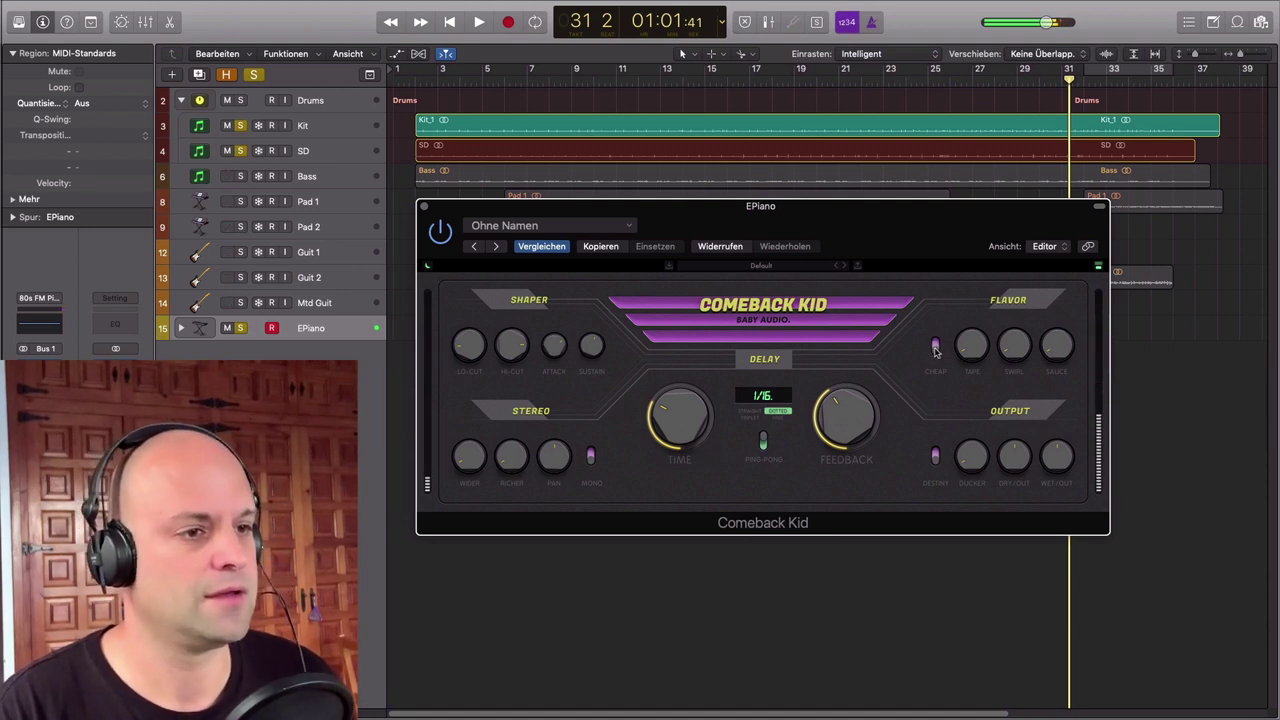
left_click(936, 346)
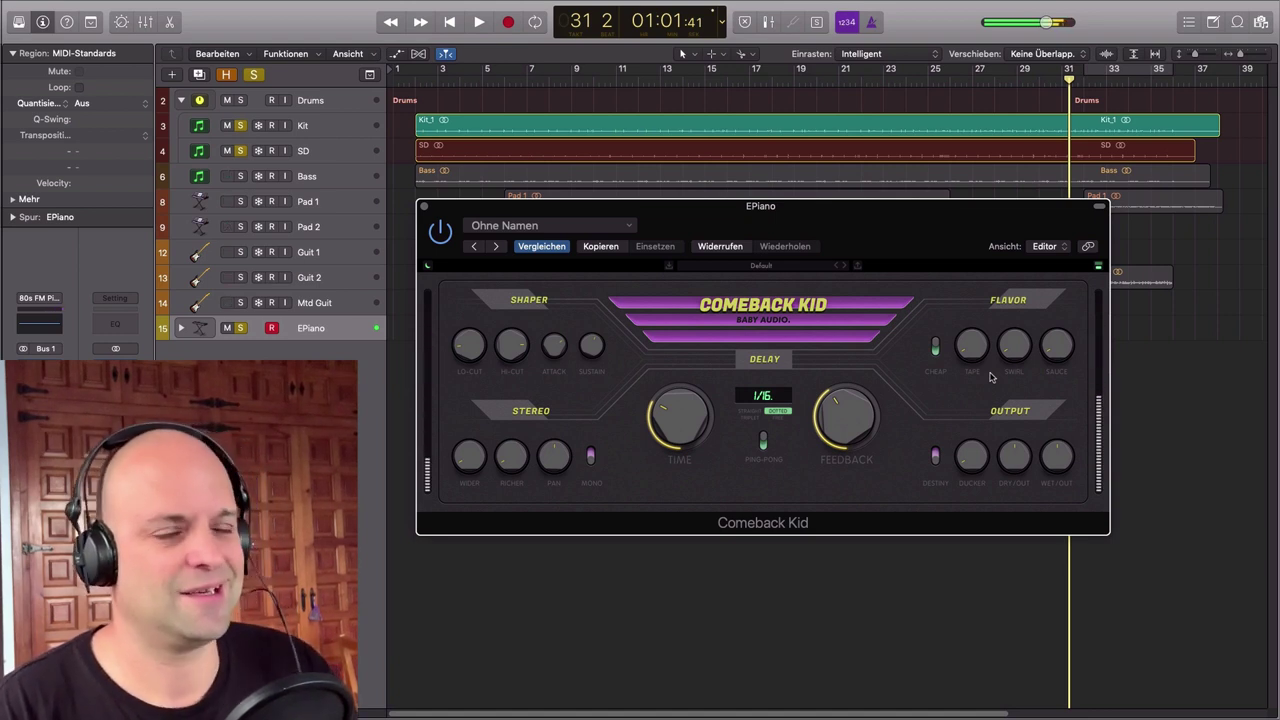
left_click(935, 345)
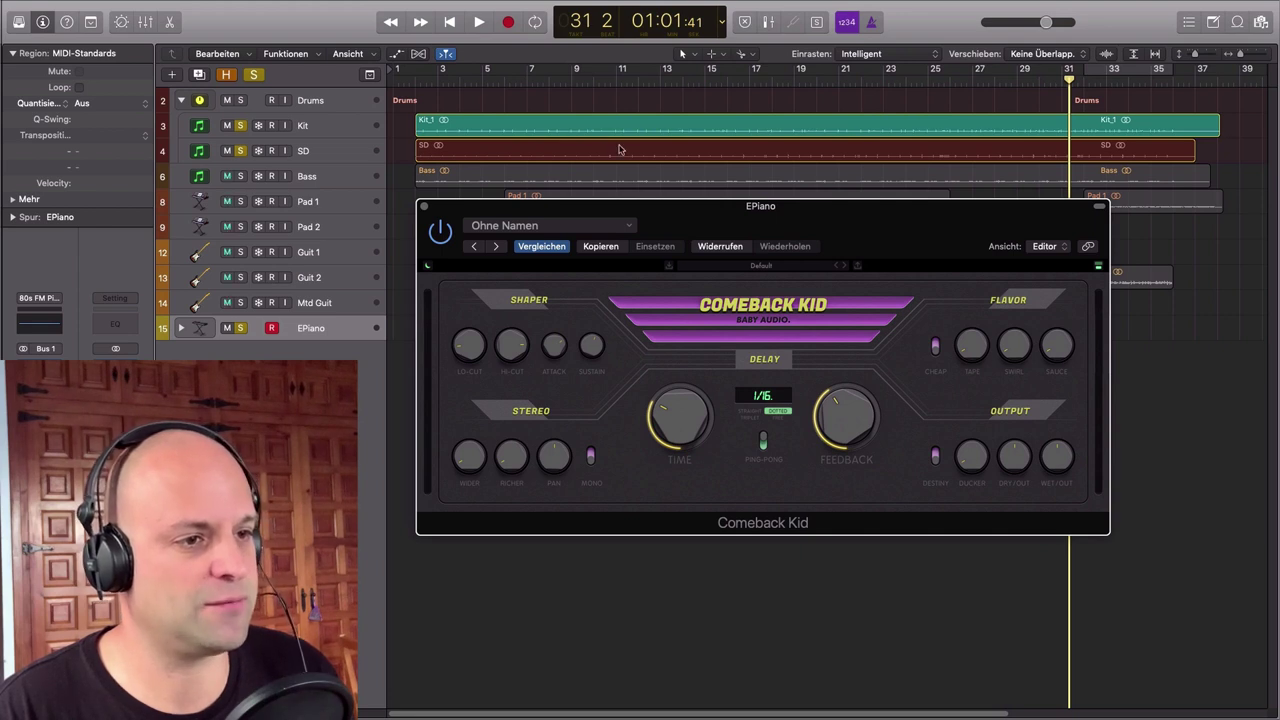
Play the soloed drums from bar 2 to audition the EPiano delay in context, then stop playback
left_click(412, 82)
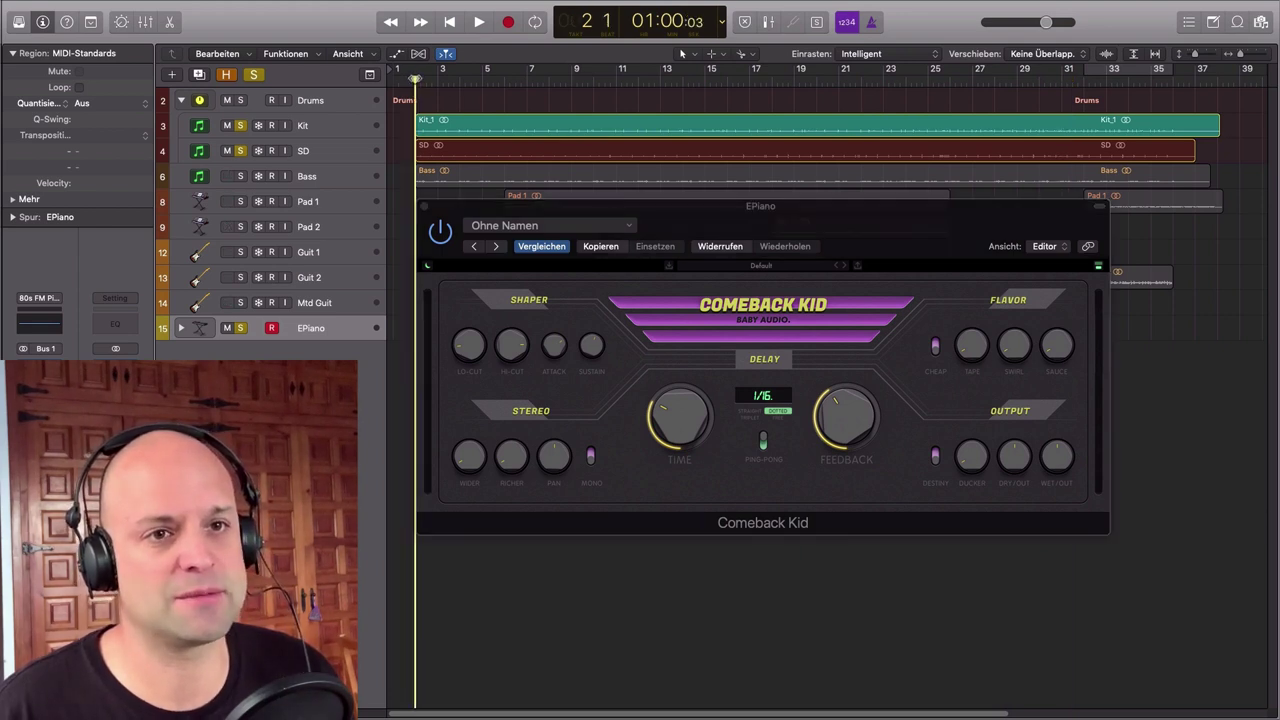
key("space")
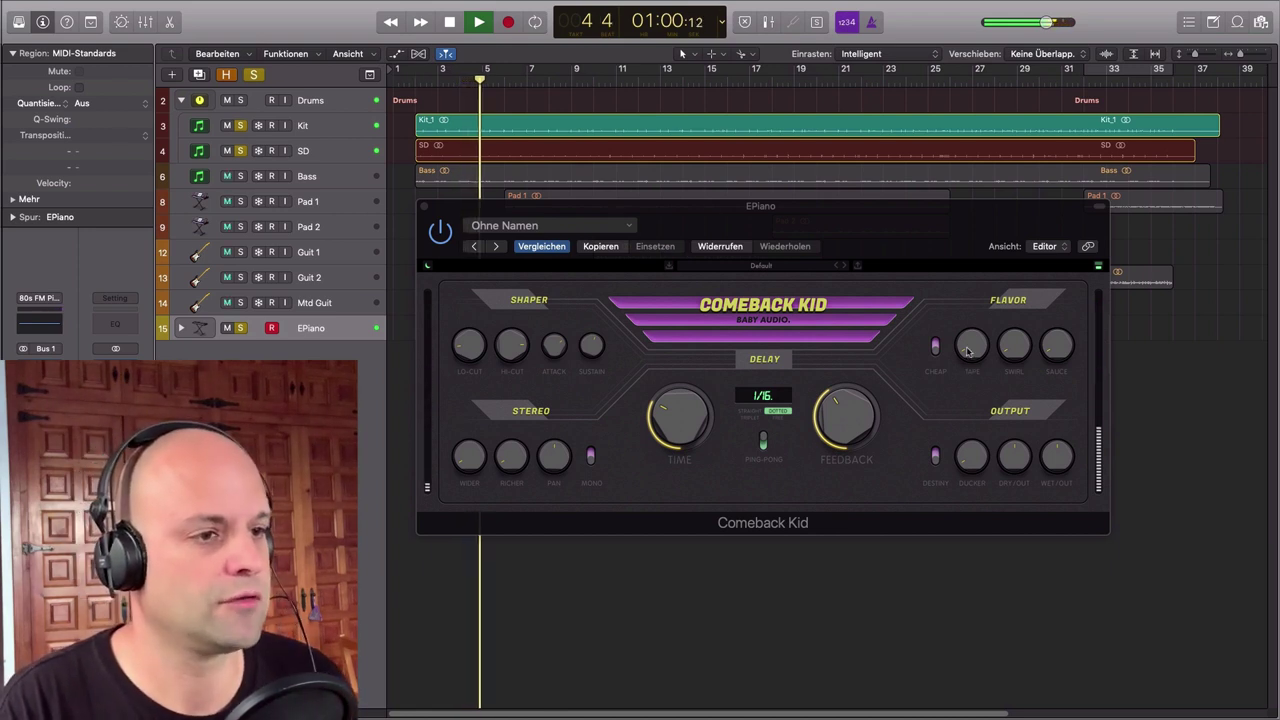
left_click(927, 236)
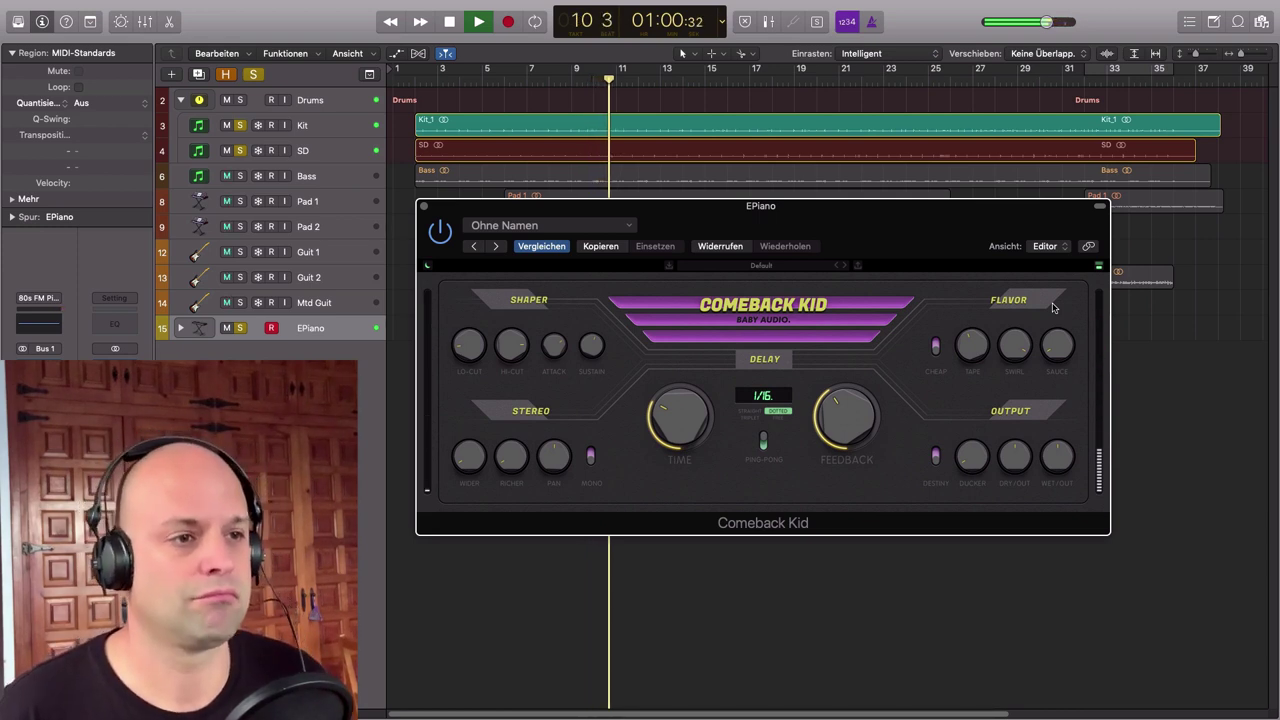
key("space")
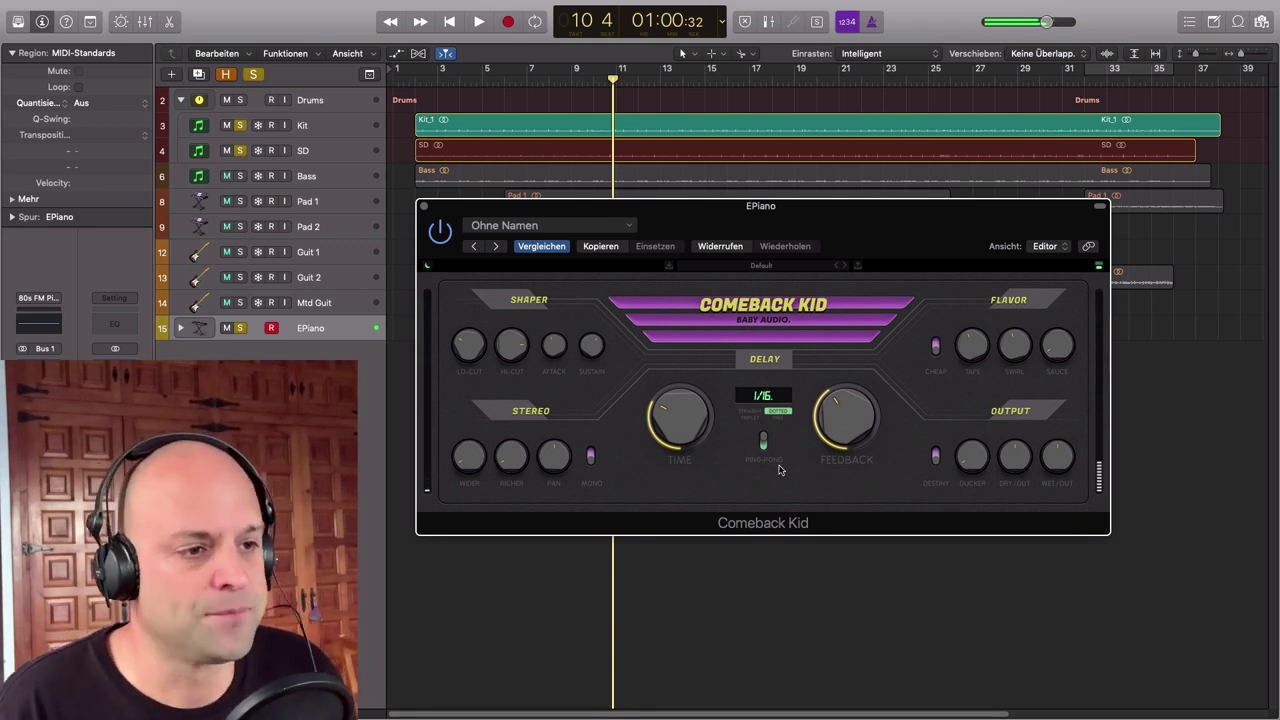
key("space")
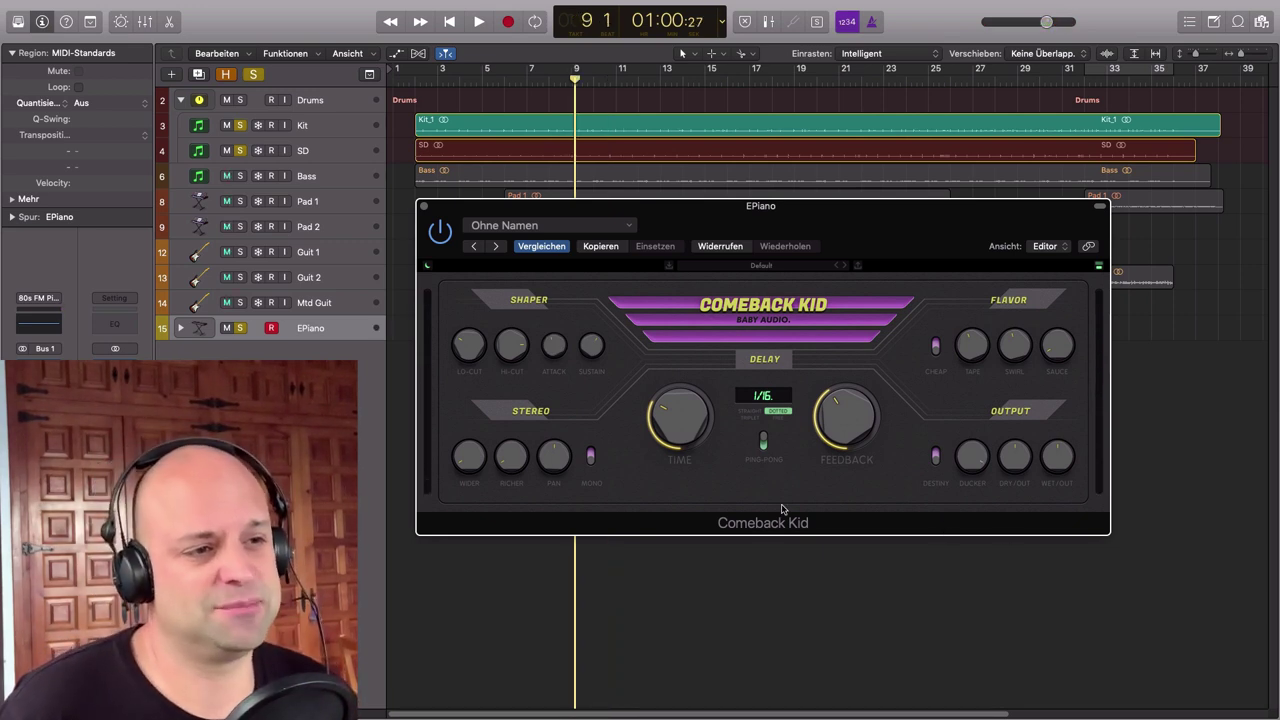